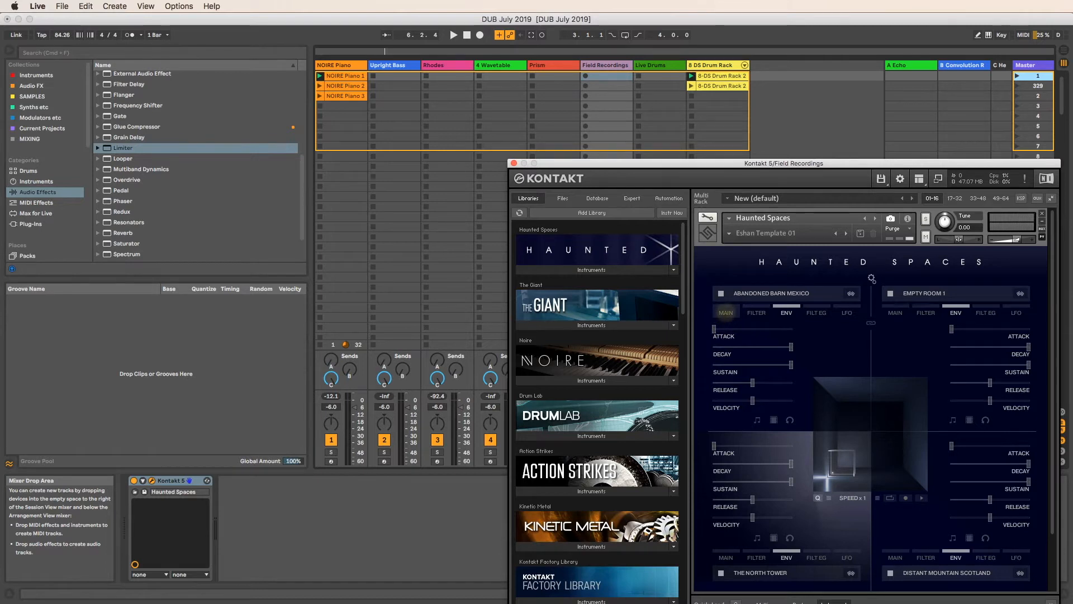
Show the main controls of the Haunted Spaces elements, checking the filter controls and the Abandoned Barn Mexico sample slot.
click(725, 312)
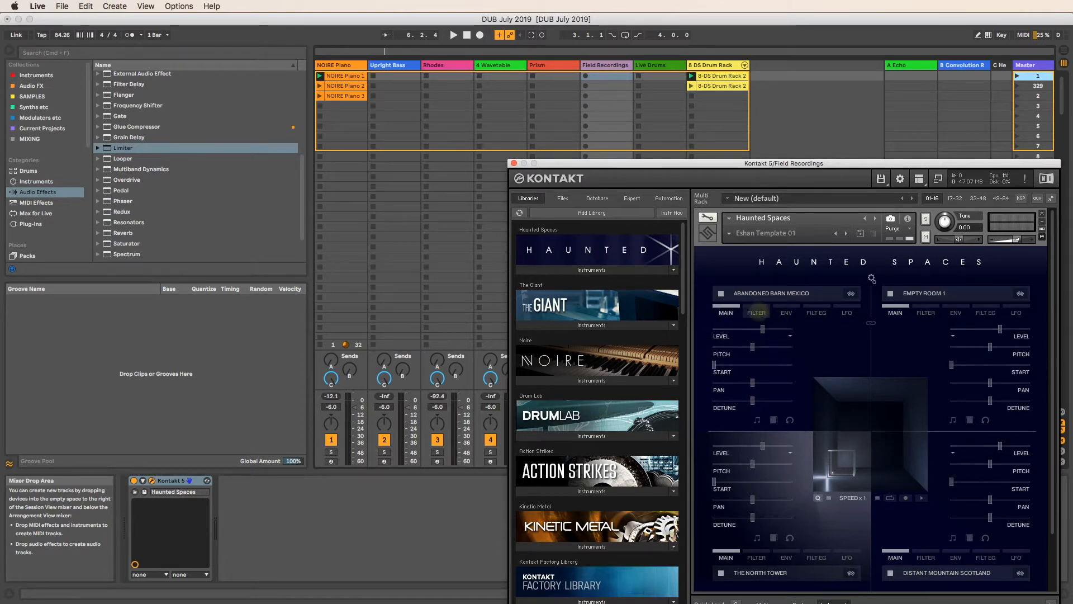
click(756, 312)
click(725, 312)
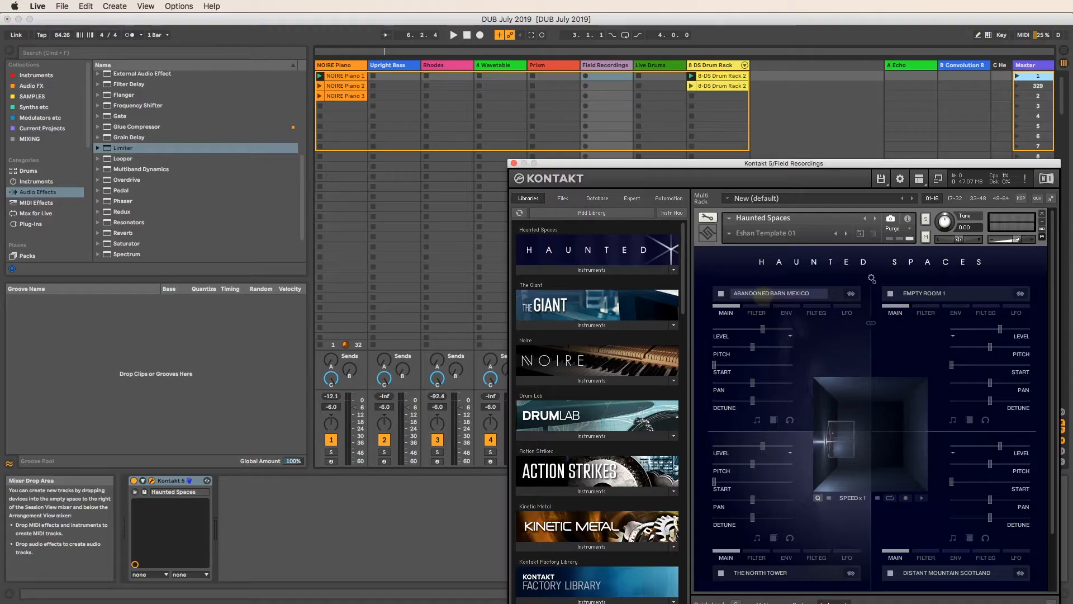
click(762, 293)
click(767, 289)
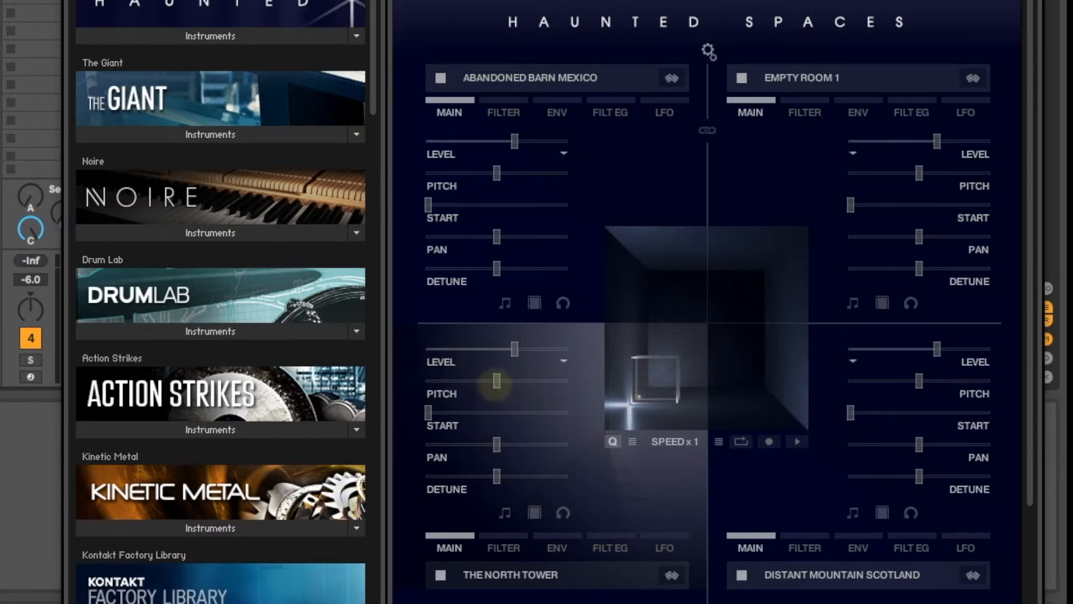
Raise The North Tower's pitch slightly above centre and lower its level.
drag(496, 382, 511, 381)
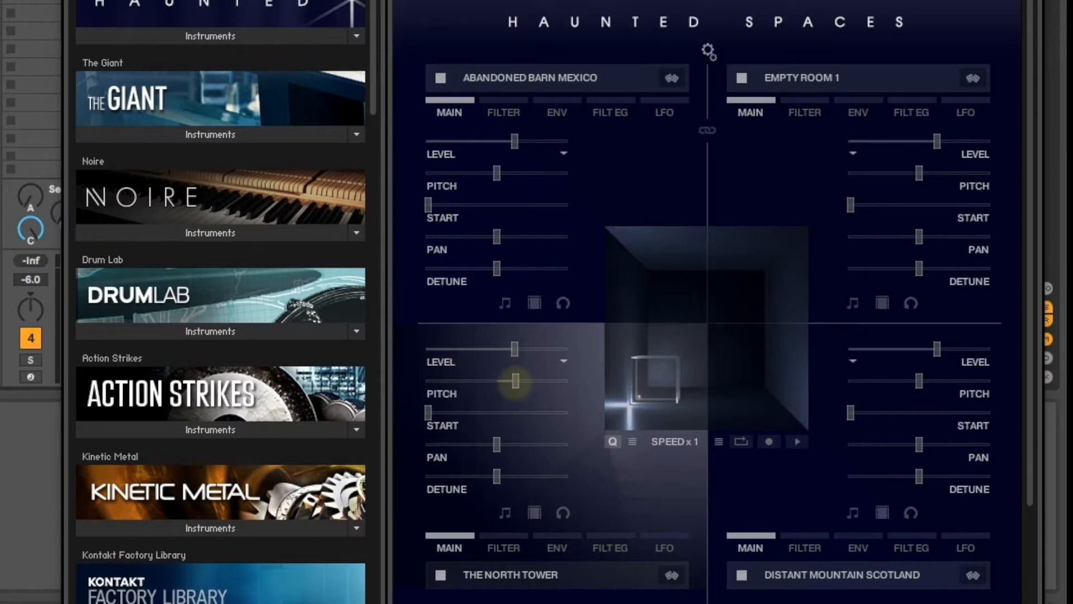
drag(514, 350, 499, 349)
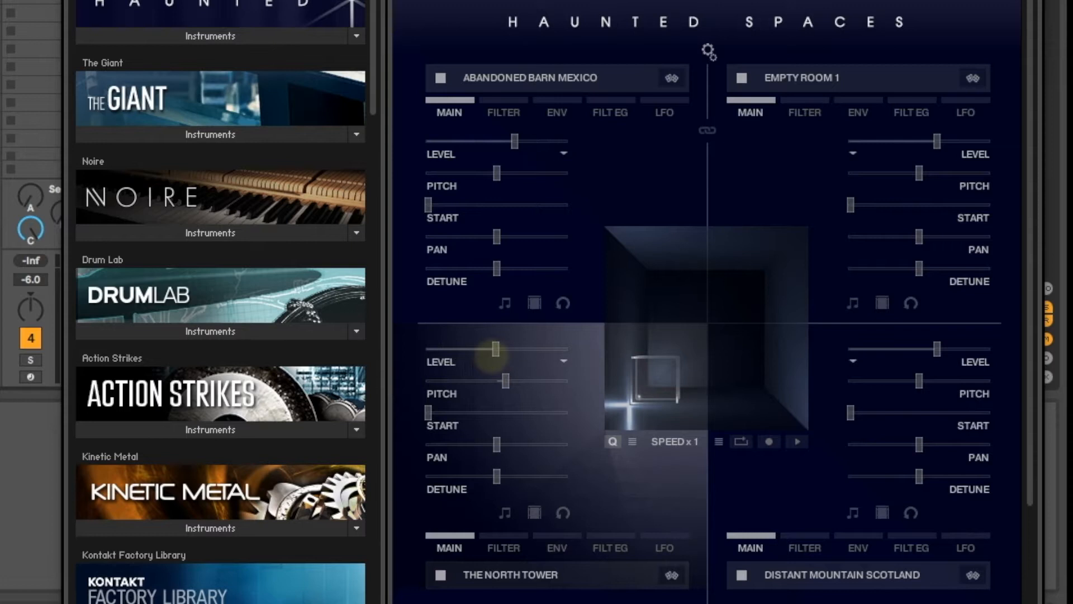
mouse_move(506, 380)
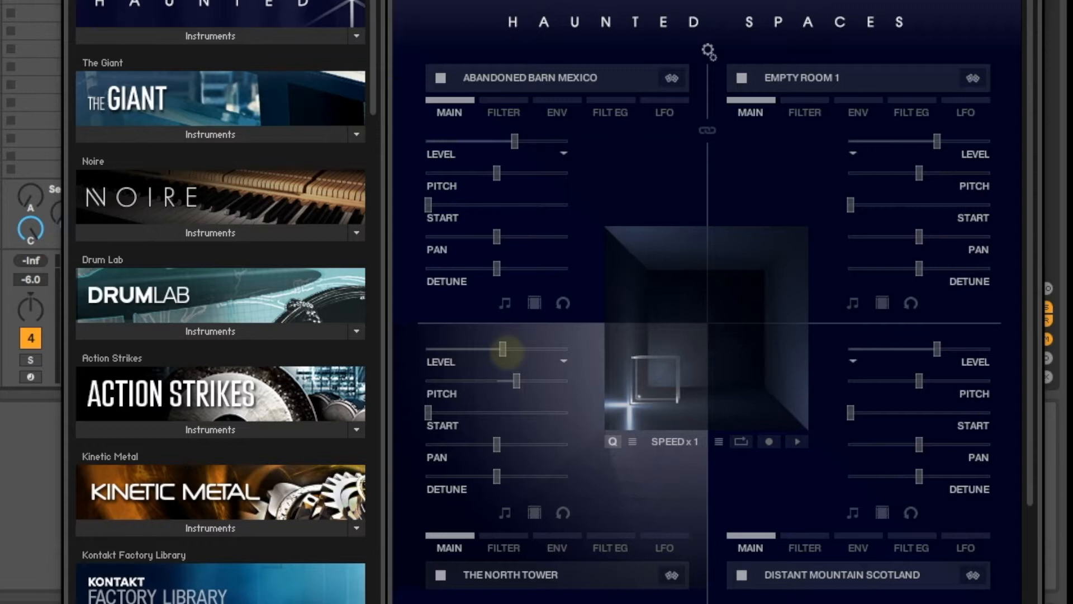
mouse_move(500, 351)
mouse_down()
mouse_move(433, 349)
mouse_move(484, 349)
mouse_up()
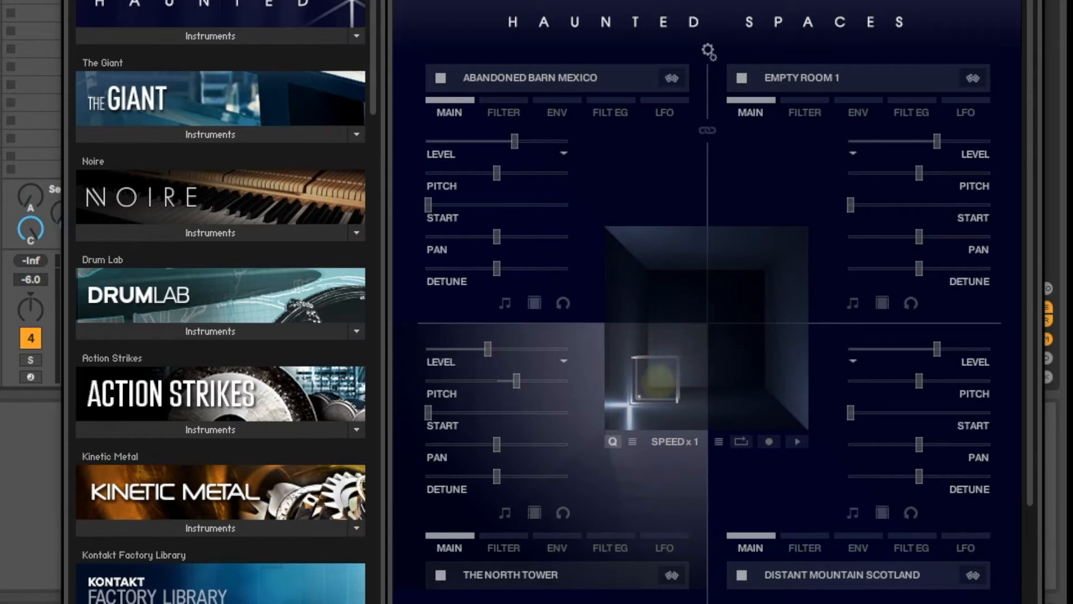
Lower Abandoned Barn Mexico's filter cutoff, raise its resonance to about 41.7 %, and blend it with The North Tower on the XY pad.
drag(659, 381, 653, 325)
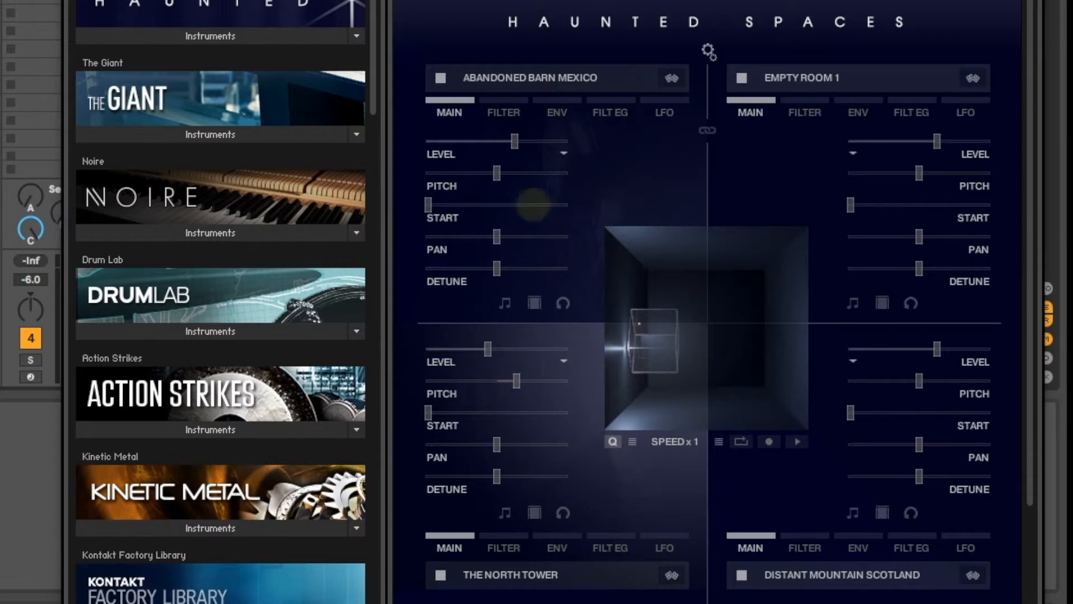
click(497, 111)
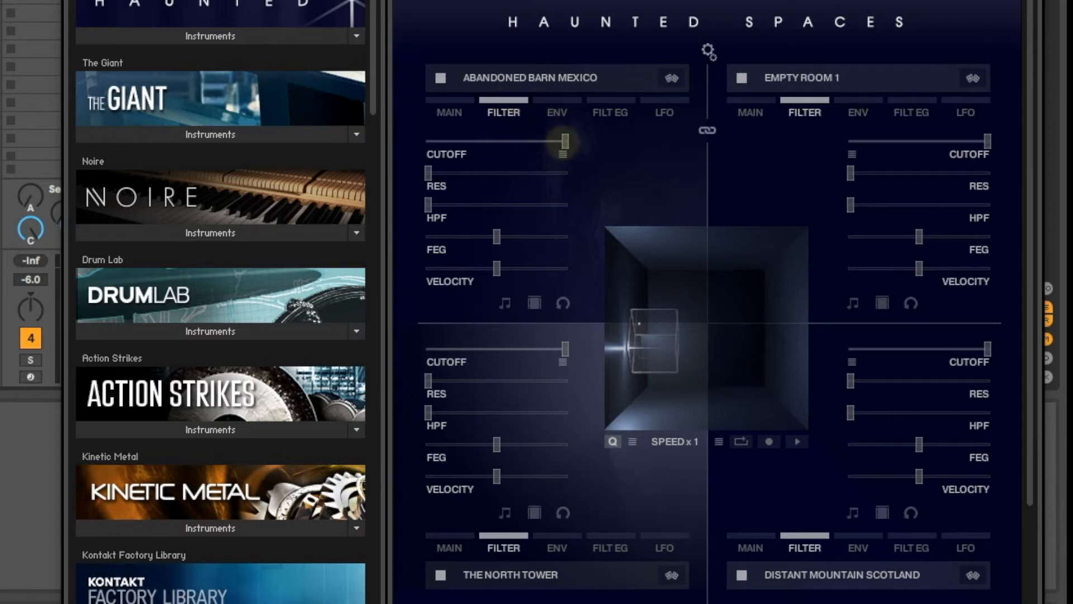
drag(576, 143, 531, 142)
drag(428, 173, 486, 173)
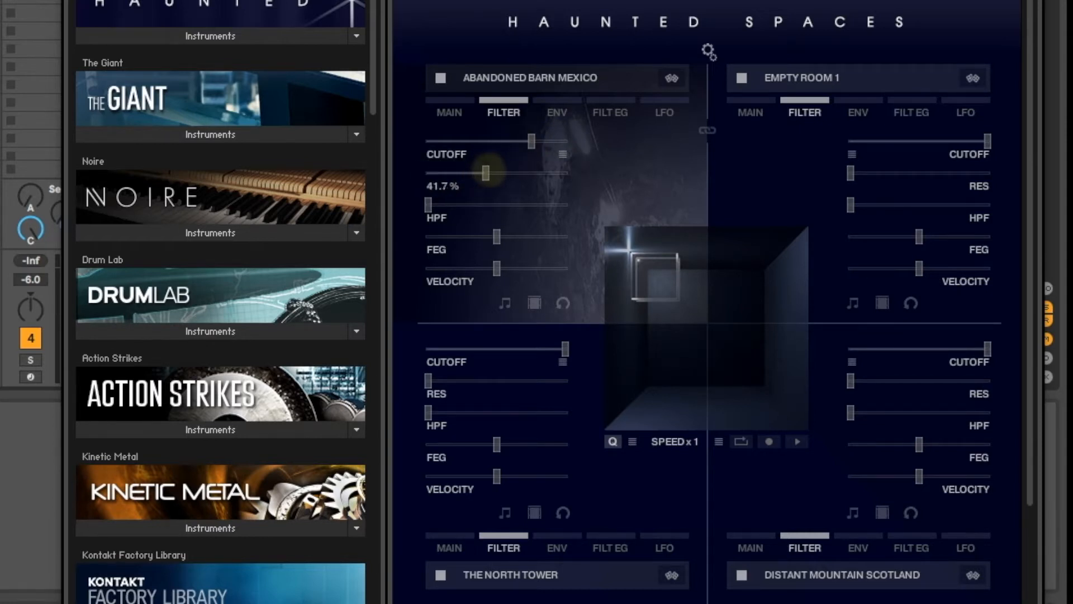
drag(629, 239, 615, 320)
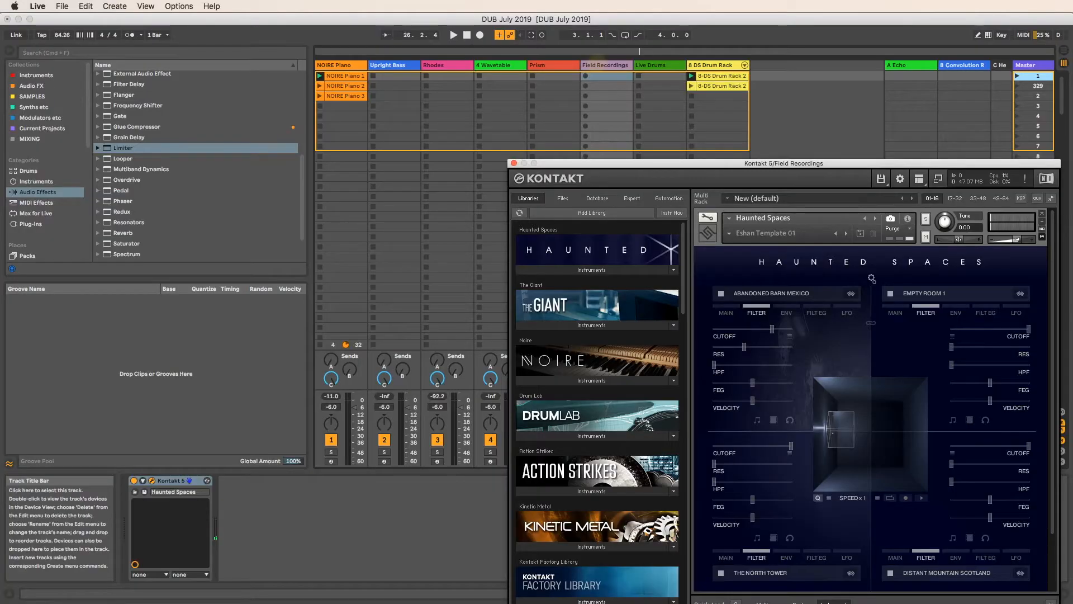
Create a MIDI clip in the first Field Recordings slot with an E2 note at its start and a 32-bar loop length.
double_click(608, 75)
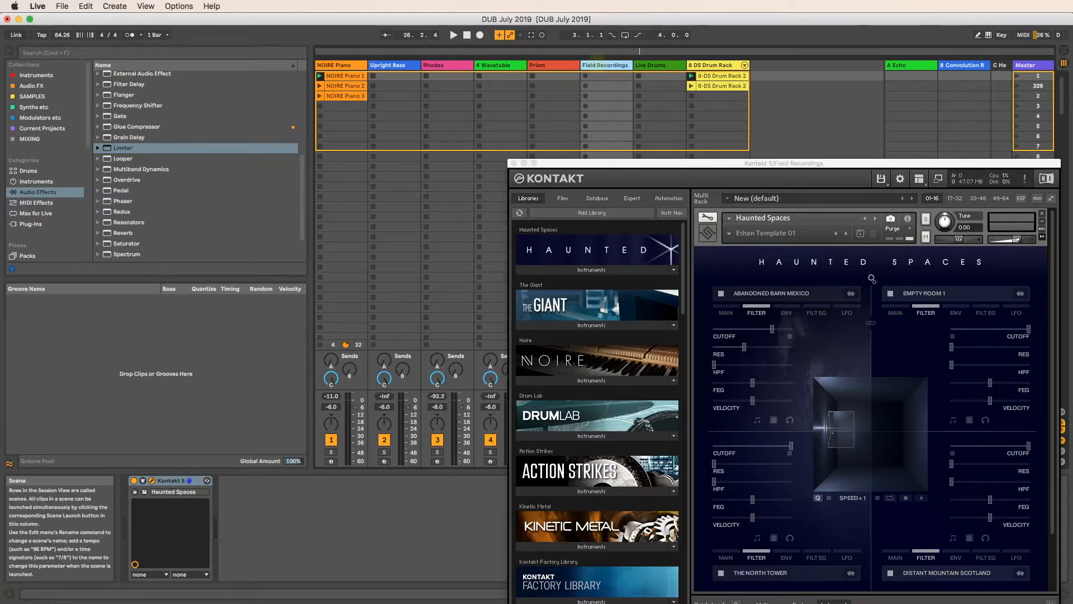
click(608, 162)
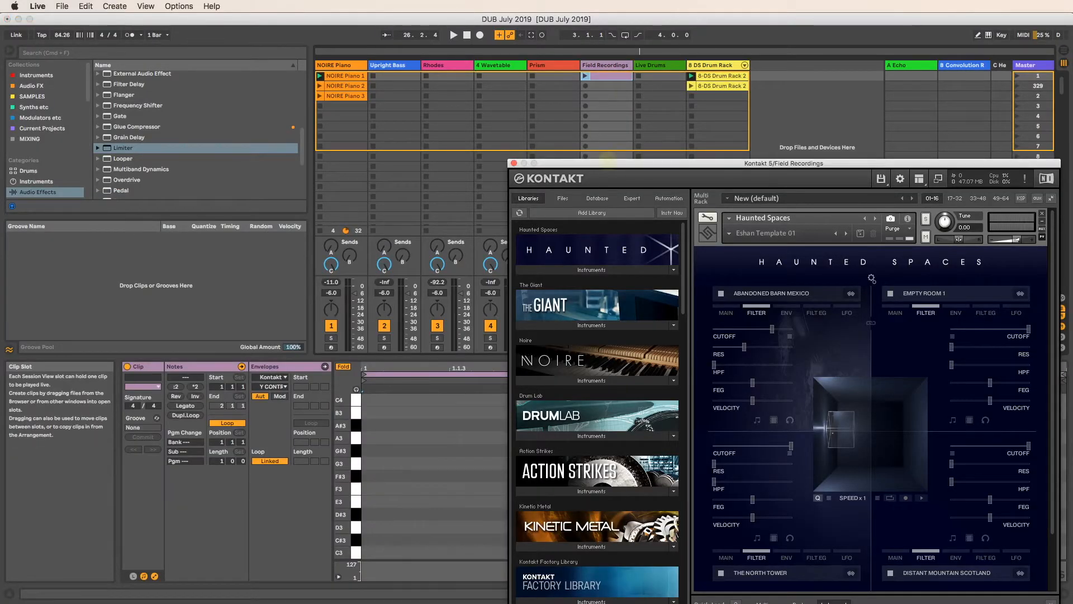
drag(608, 162, 651, 593)
double_click(400, 474)
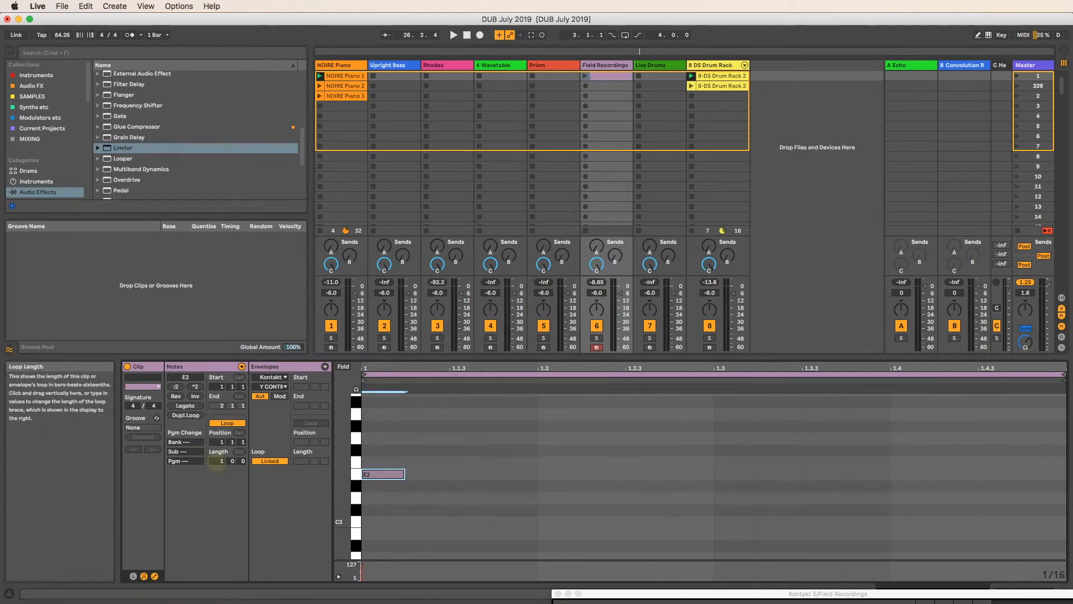
key(Return)
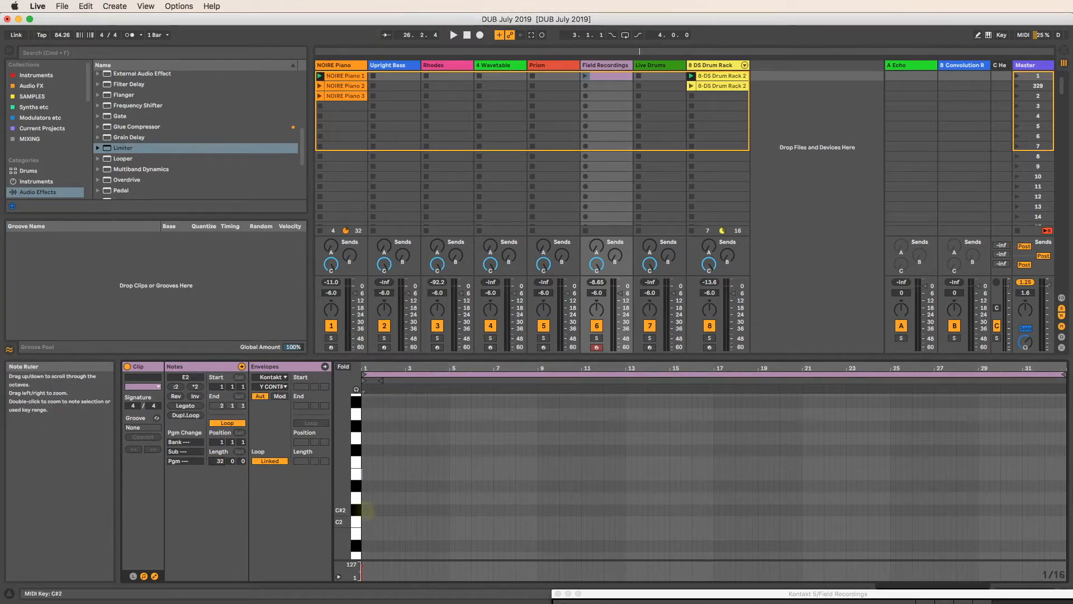
Extend the E2 note from the clip's start to the end of bar 32.
double_click(362, 474)
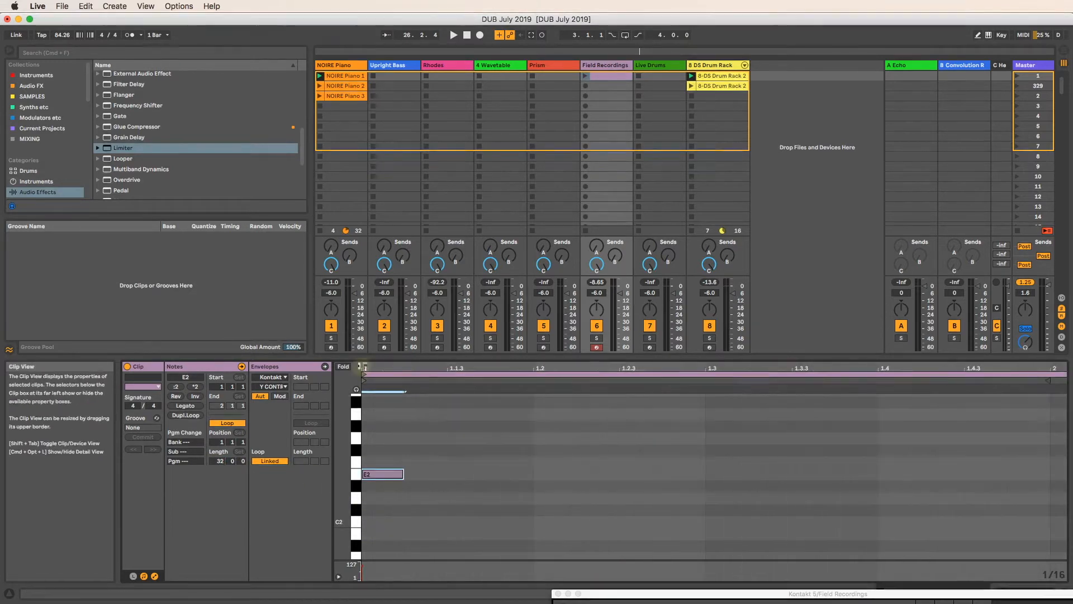
drag(402, 473, 984, 488)
drag(642, 368, 642, 330)
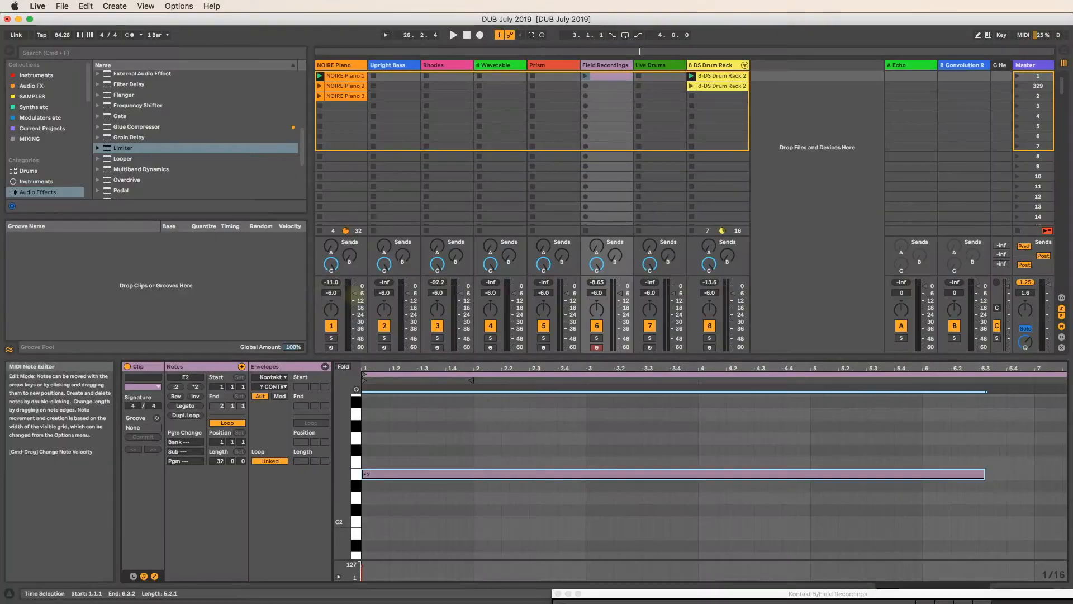
drag(397, 366, 368, 361)
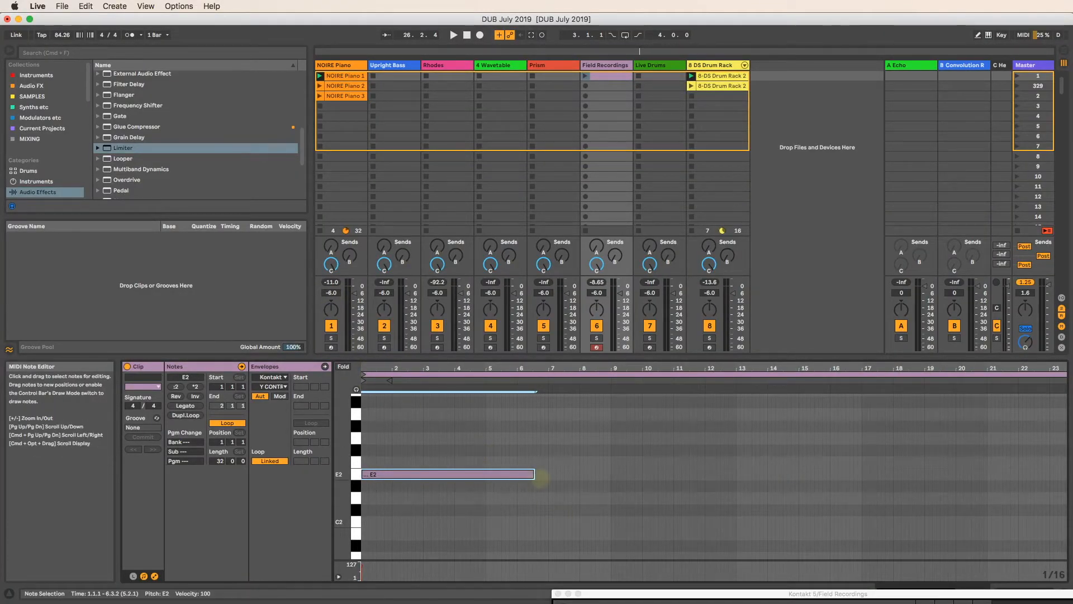
drag(531, 474, 1054, 474)
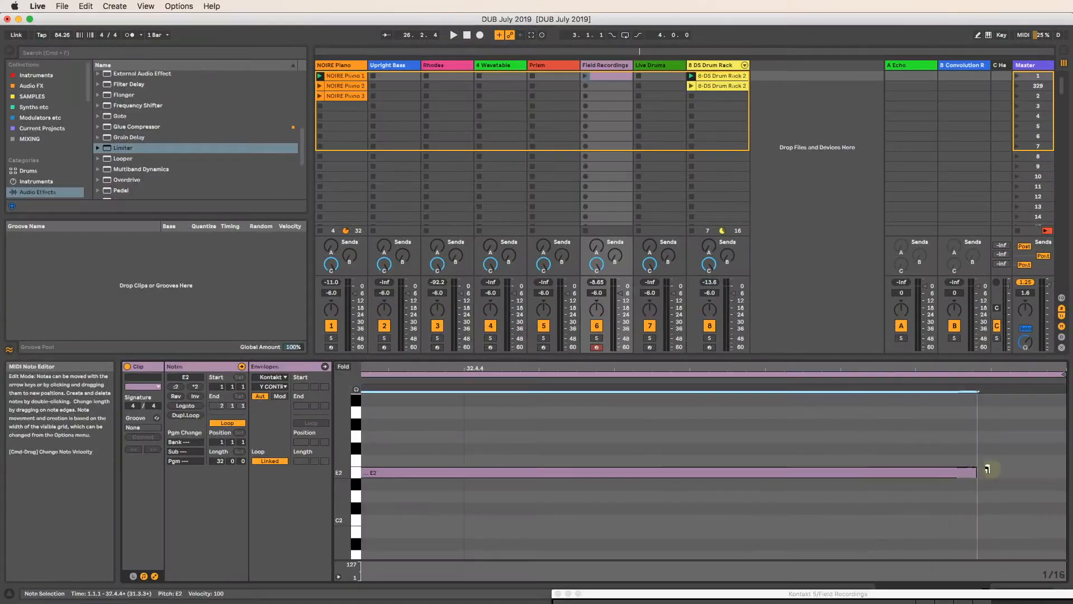
key(z)
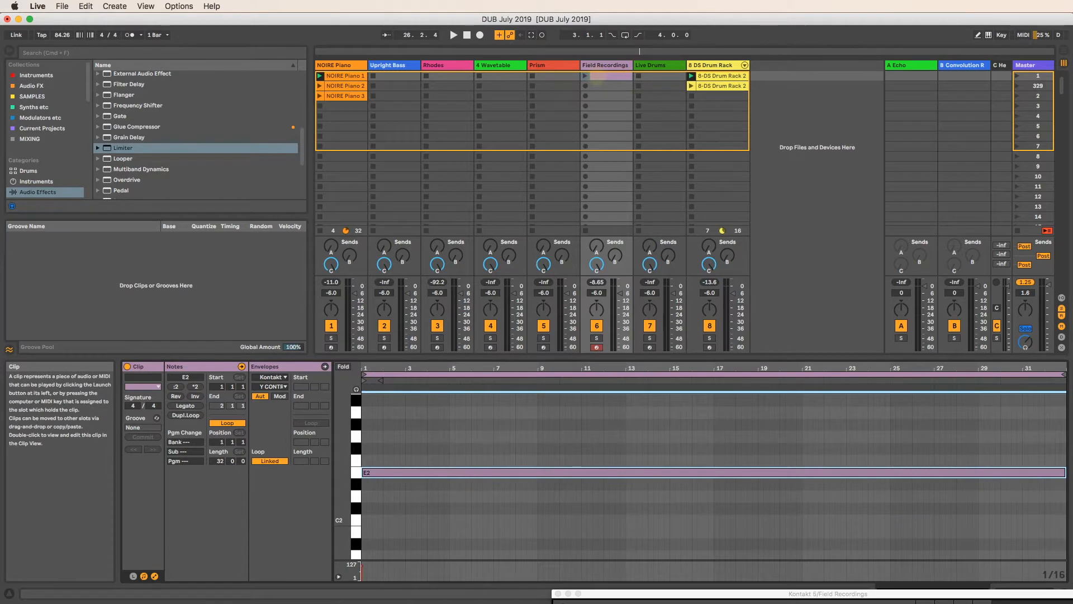
Launch scene 1 and bring the Kontakt window of the Field Recordings track back into view.
click(1019, 76)
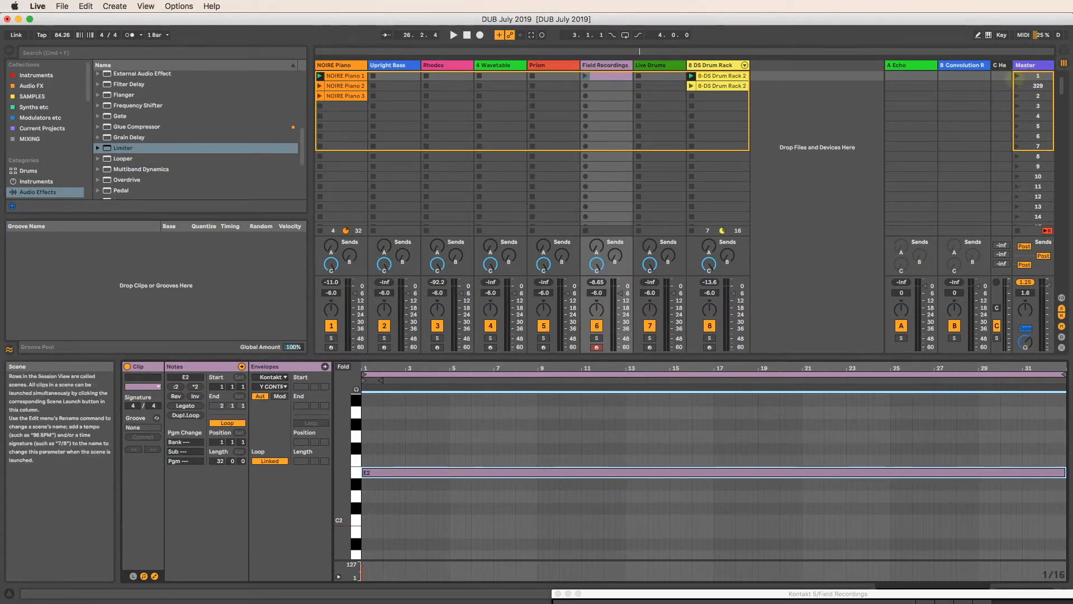
click(710, 472)
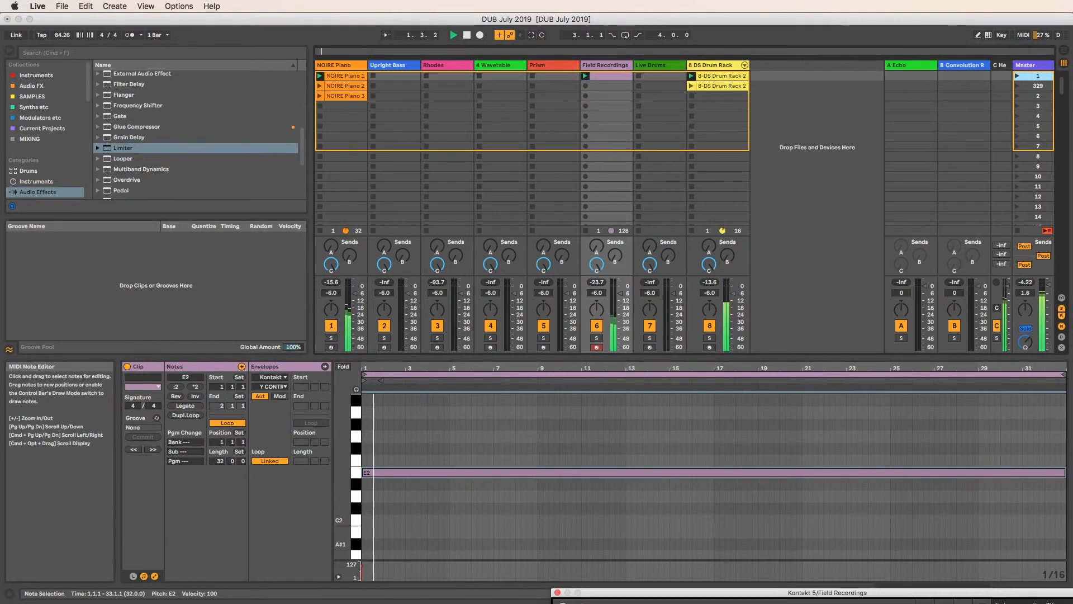
key(super+alt+p)
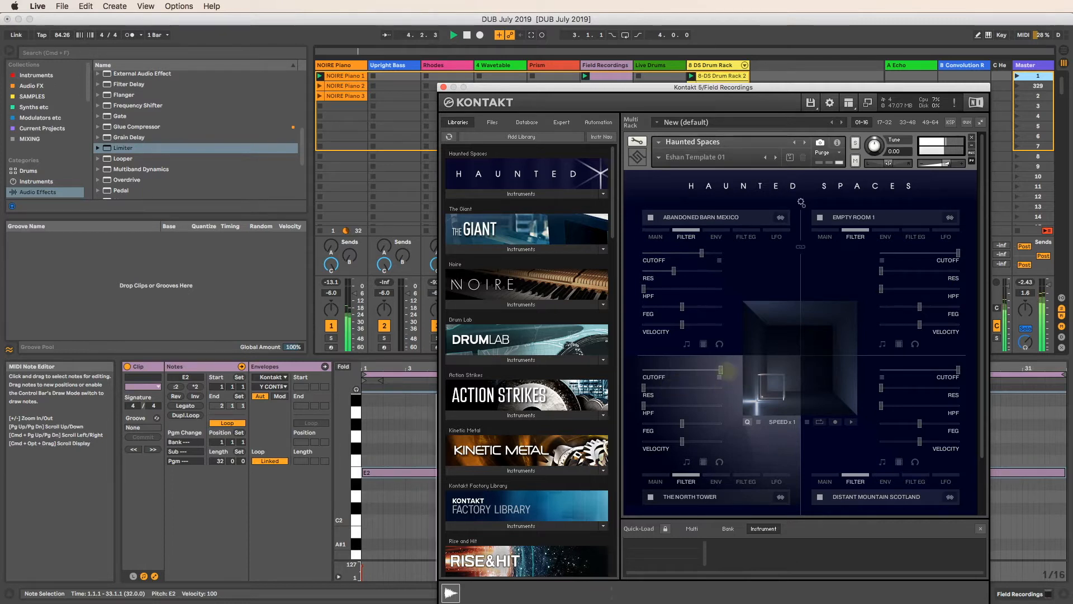
Lower The North Tower's filter cutoff, raise its resonance, and increase its filter envelope amount slightly during playback.
mouse_move(721, 369)
mouse_down()
mouse_move(648, 370)
mouse_move(705, 369)
mouse_up()
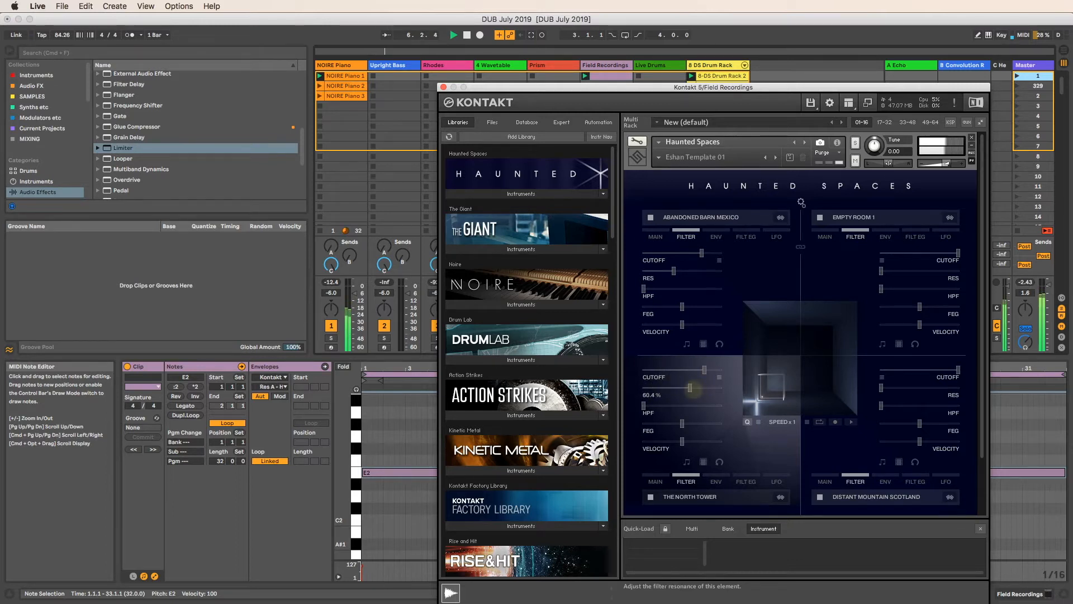
drag(684, 391, 658, 402)
click(643, 406)
drag(682, 423, 705, 429)
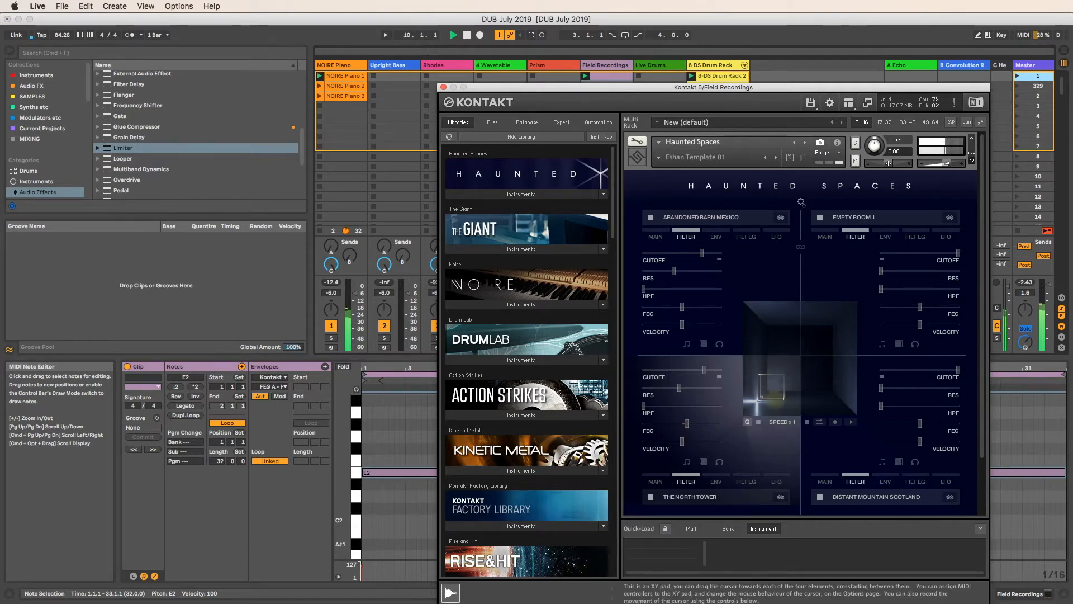
click(655, 482)
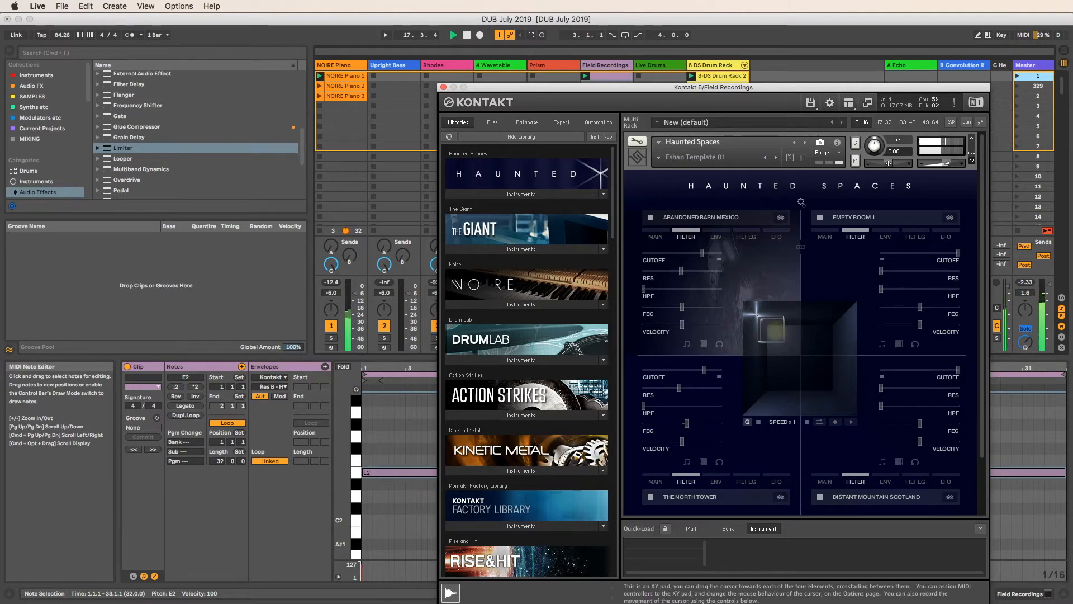
Raise Abandoned Barn Mexico's filter resonance above 50 % and lower its cutoff slightly.
mouse_move(681, 270)
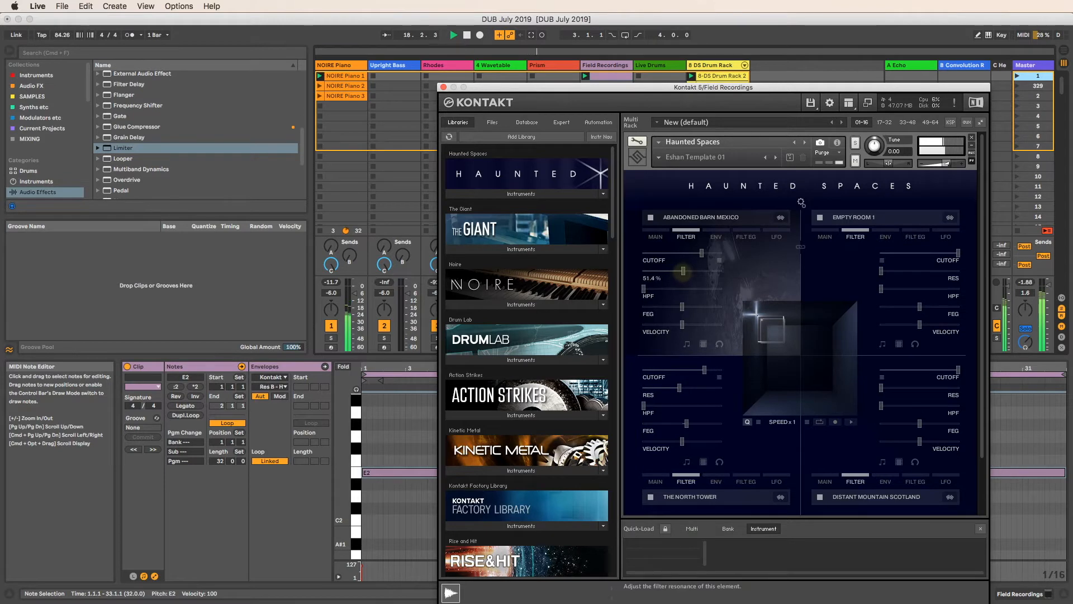
drag(682, 271, 686, 271)
click(701, 252)
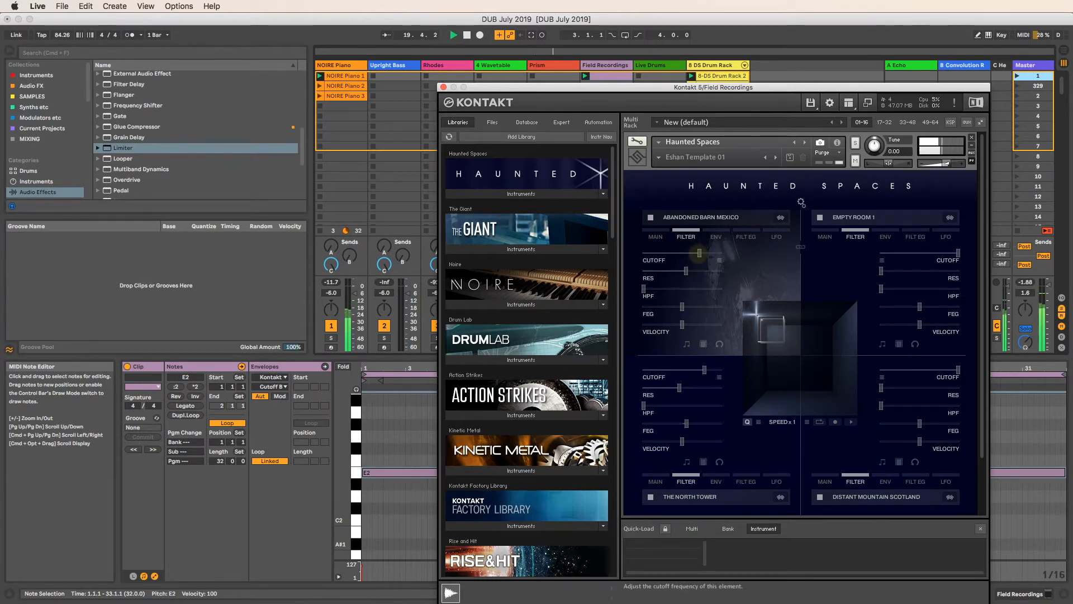
Move the XY pad cursor between Abandoned Barn Mexico and The North Tower, and lower Abandoned Barn Mexico's level.
drag(769, 328, 761, 386)
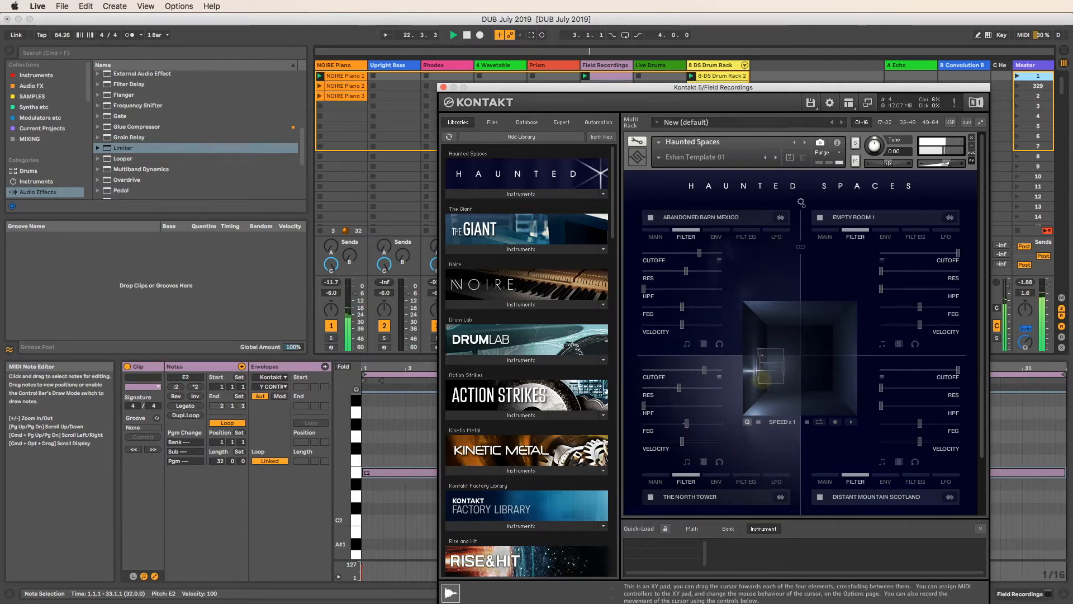
click(655, 236)
drag(690, 253, 664, 253)
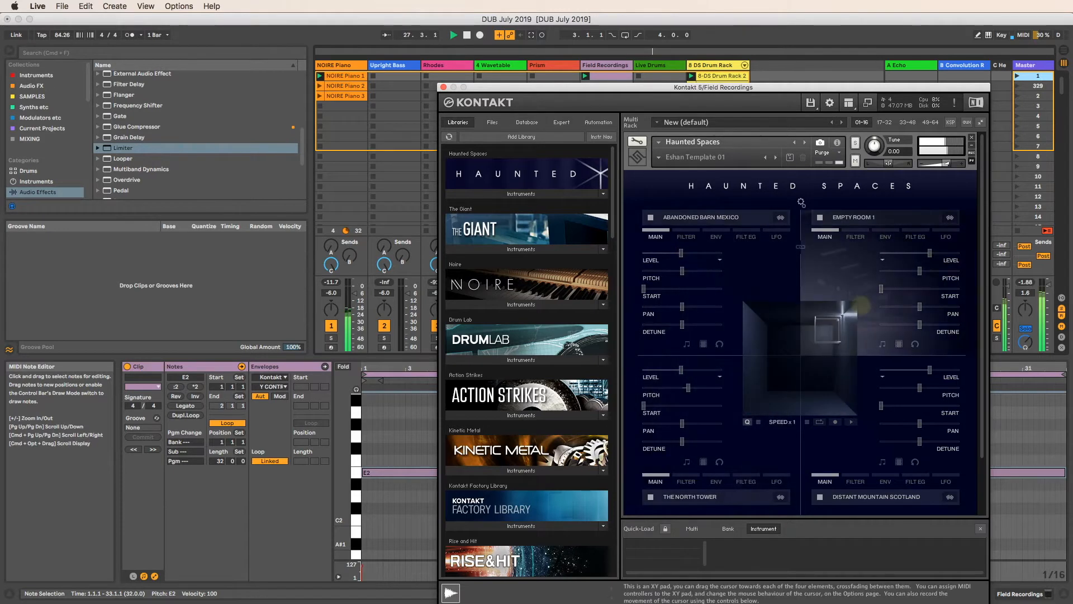
Lower Empty Room 1's filter cutoff to about 1.4 kHz and raise its resonance.
click(855, 237)
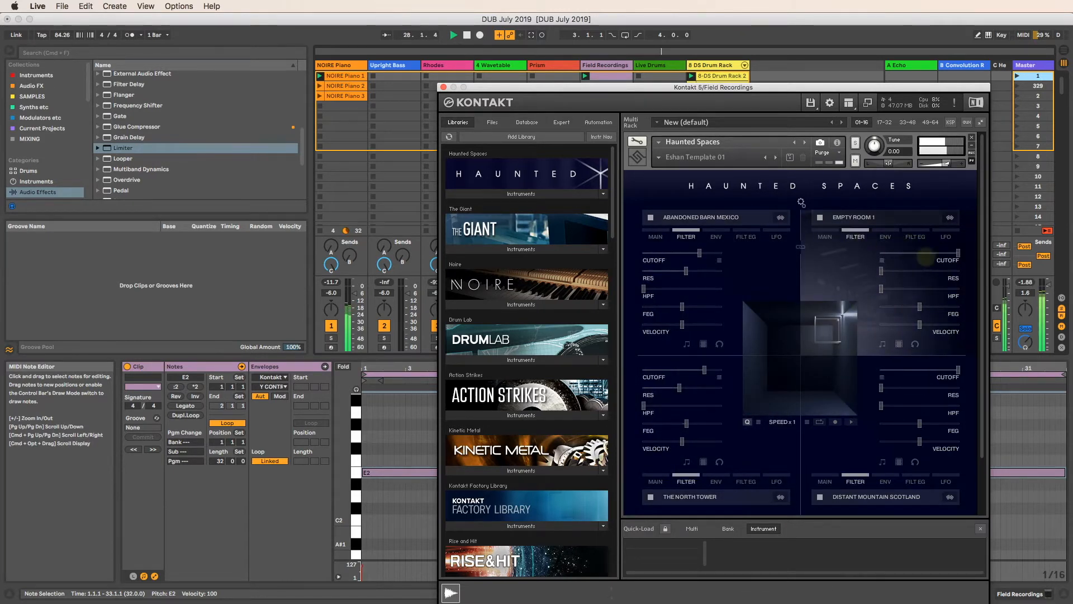
mouse_move(934, 259)
mouse_down()
mouse_move(895, 254)
mouse_move(923, 253)
mouse_up()
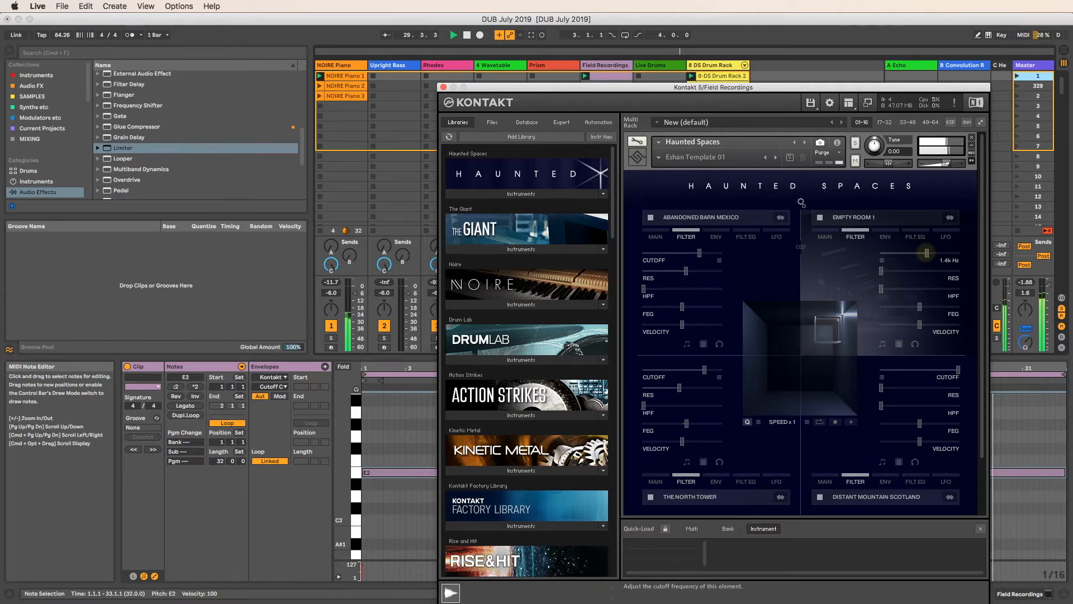
drag(881, 271, 917, 253)
click(825, 236)
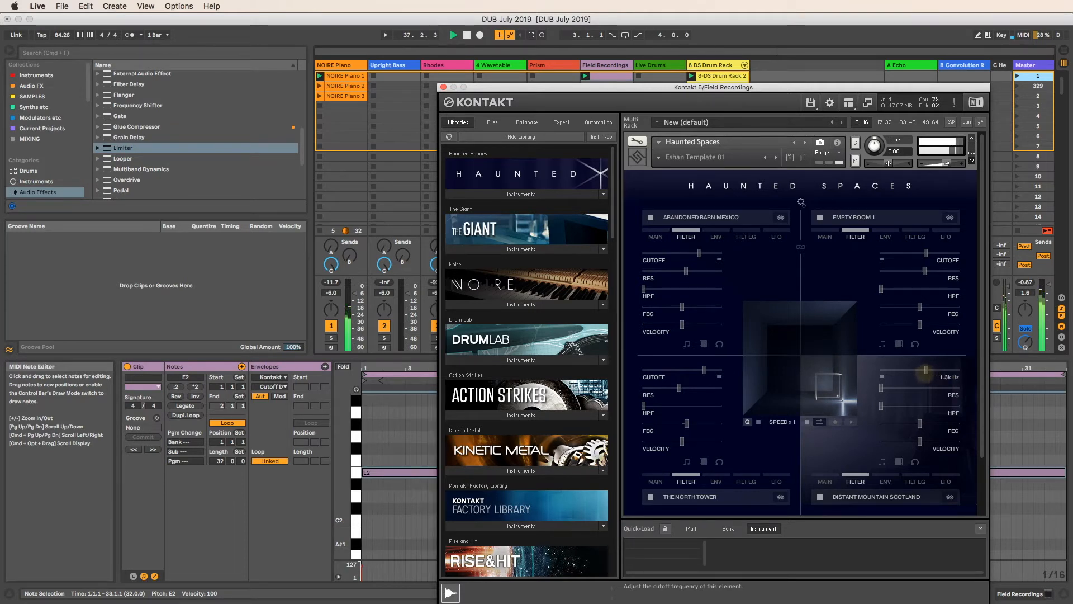
Move the XY pad cursor toward the pad's centre and shift the Kontakt window down to uncover the session mixer.
drag(831, 394, 796, 357)
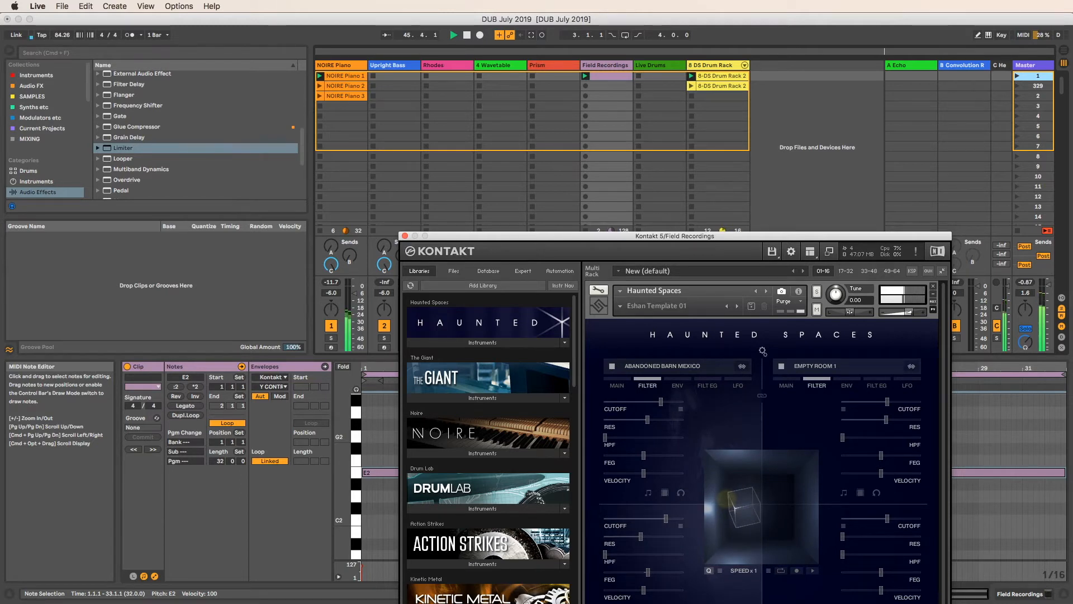
drag(674, 236, 741, 436)
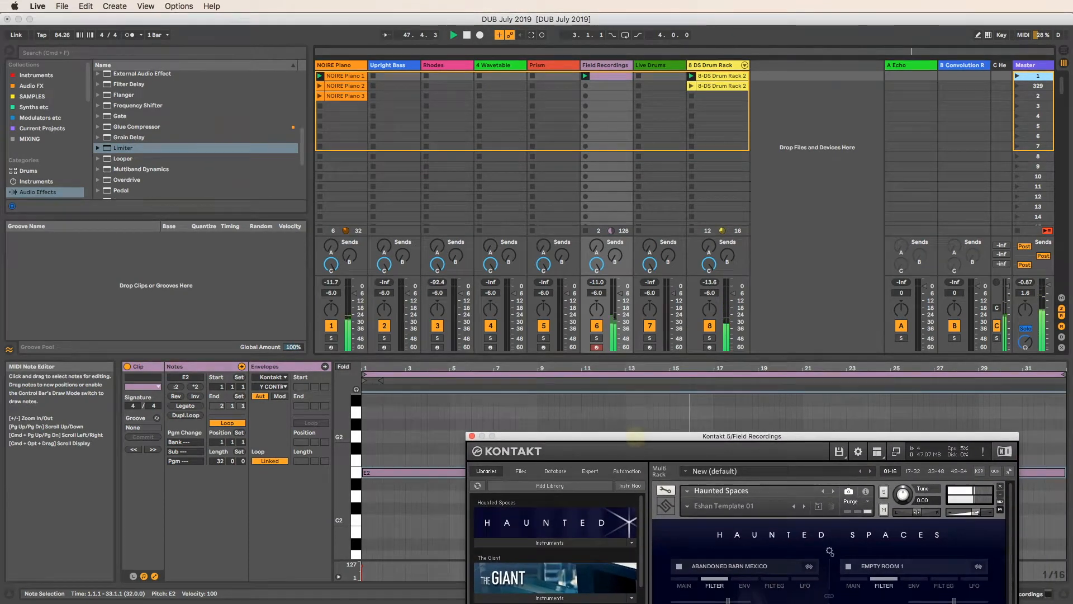